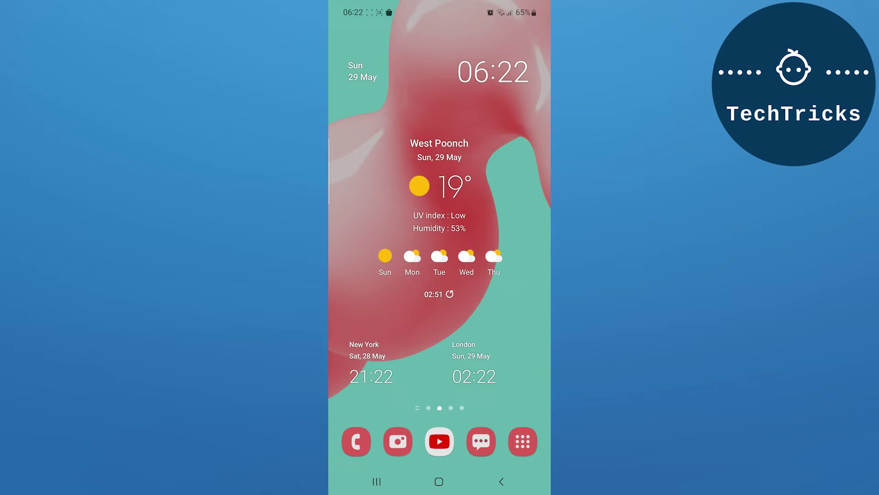
# Step: Find and launch Discord from the app drawer
pyautogui.click(522, 441)
pyautogui.moveTo(522, 275); pyautogui.dragTo(357, 275)
pyautogui.moveTo(479, 308); pyautogui.dragTo(358, 307)
pyautogui.click(483, 338)
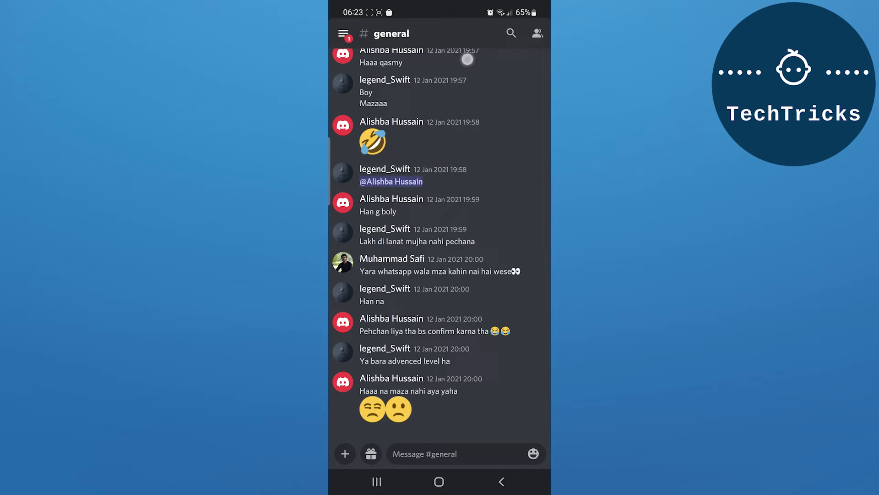
# Step: Go to user settings and open Connections, where Spotify is already linked
pyautogui.click(345, 33)
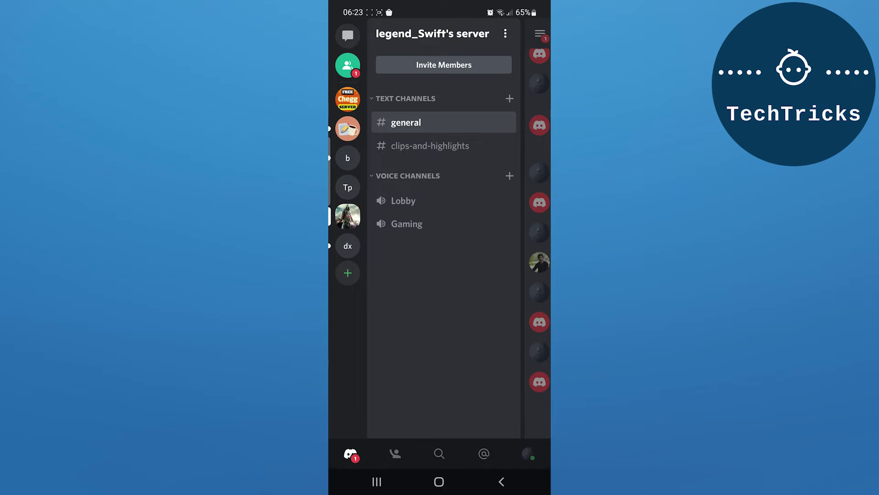
pyautogui.click(529, 455)
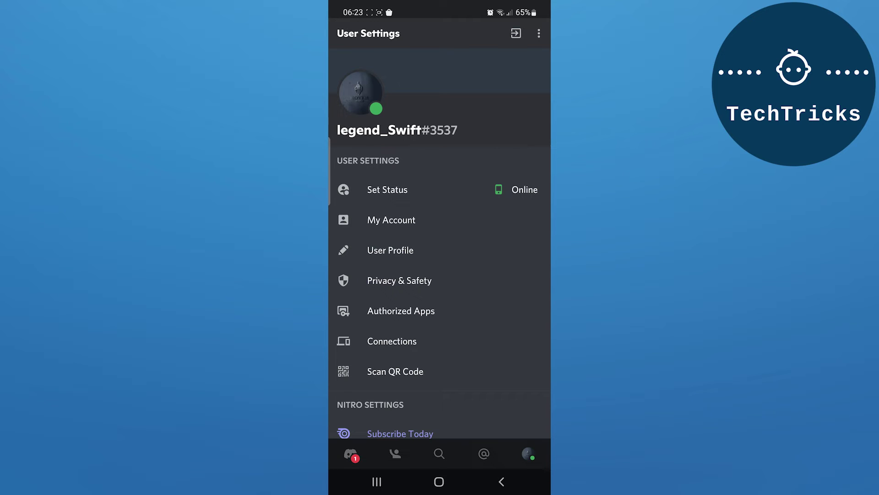
pyautogui.click(413, 340)
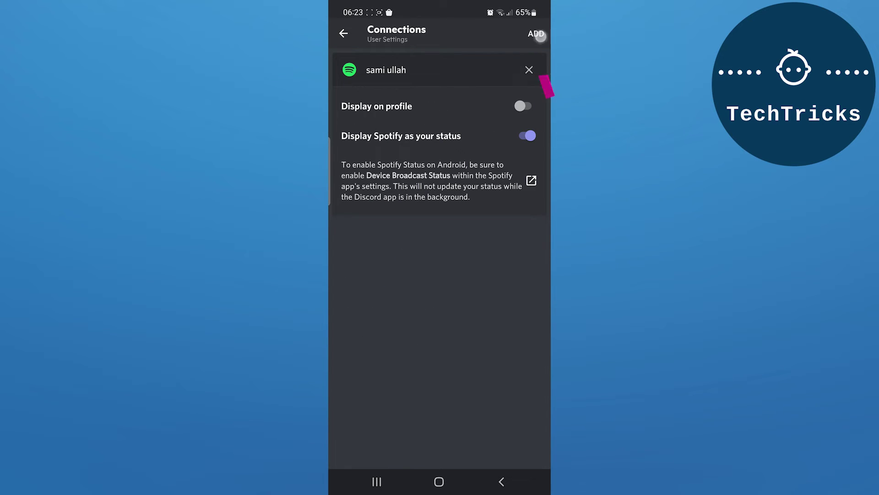
pyautogui.click(535, 33)
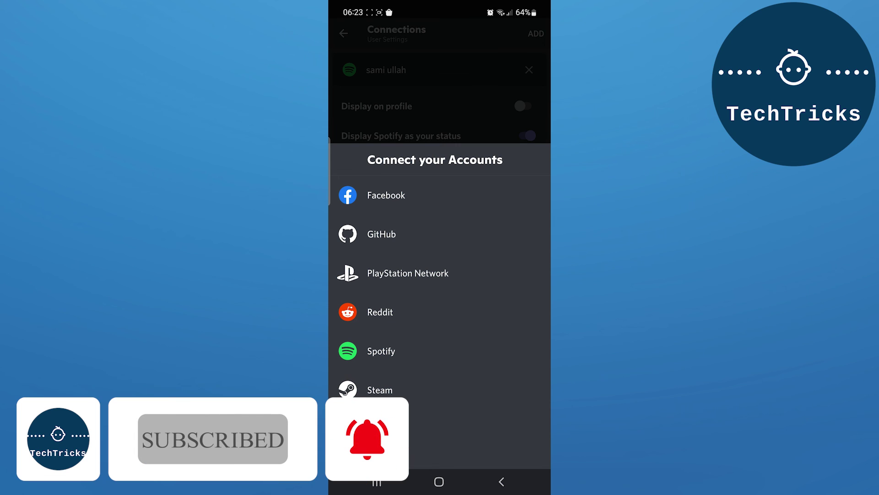
# Step: Expand the Connect your Accounts sheet to show all services, including Twitter, Xbox and YouTube
pyautogui.moveTo(451, 324); pyautogui.dragTo(453, 267)
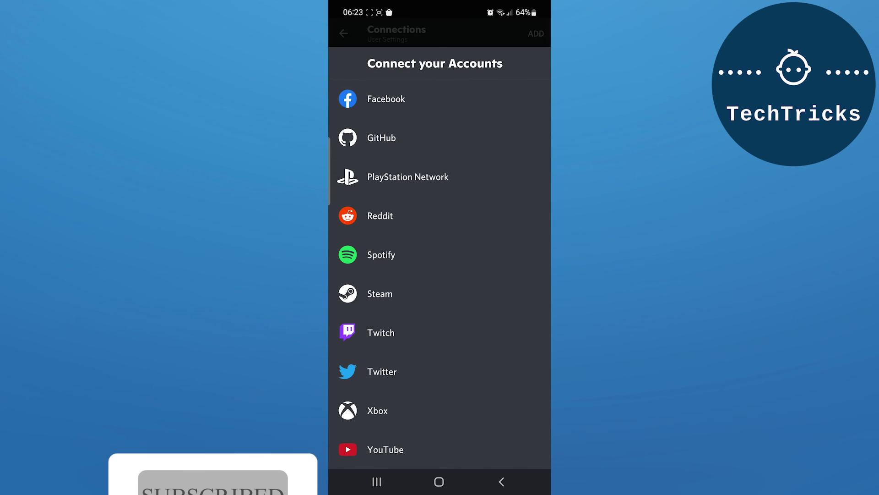